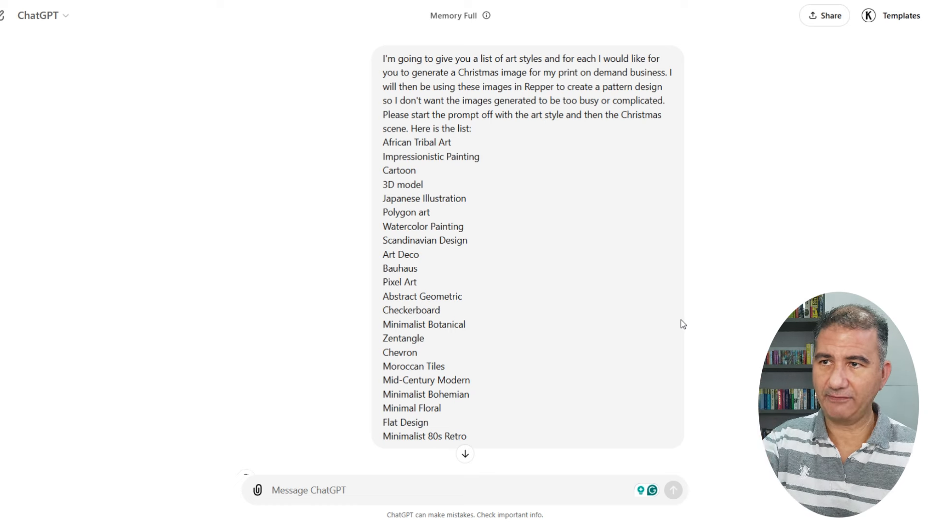
- Review the generated Christmas image prompts for each art style, from African Tribal Art through the later styles in the list
scroll(682, 324, "down", 8)
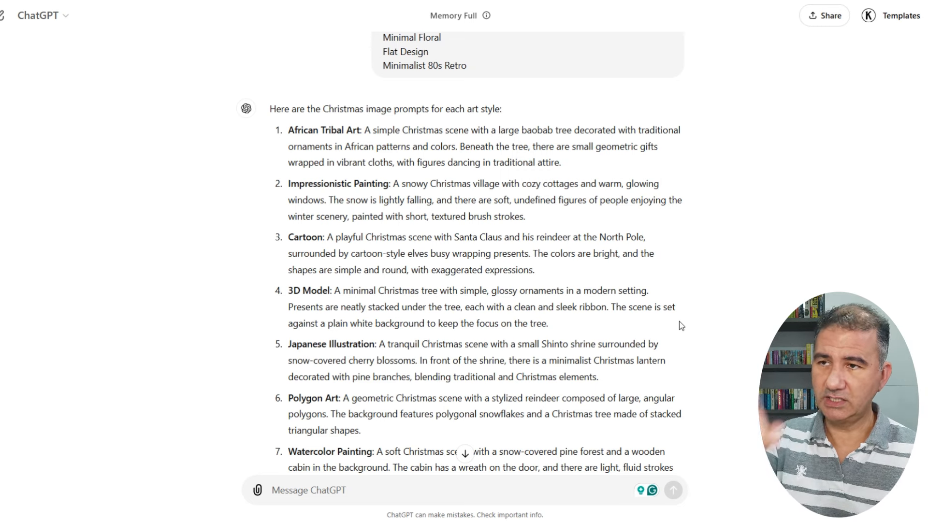
scroll(462, 251, "down", 7)
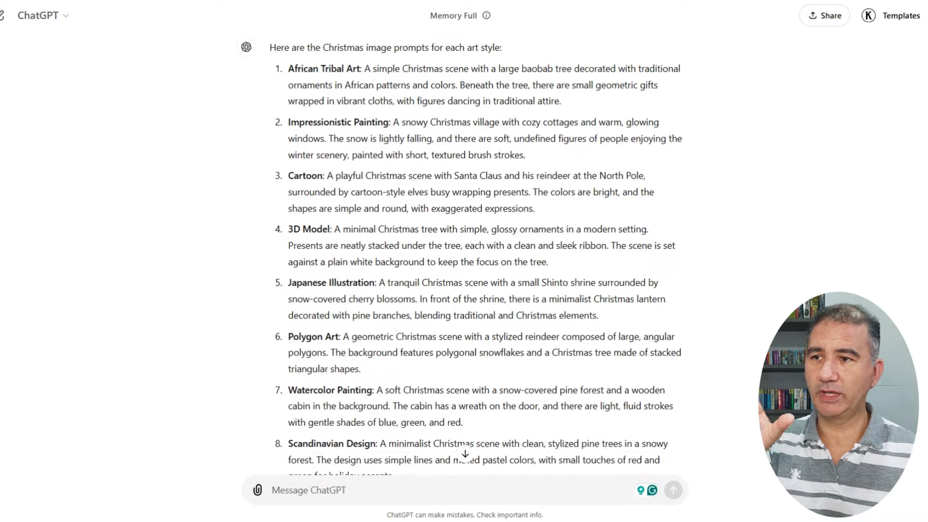
scroll(462, 251, "down", 5)
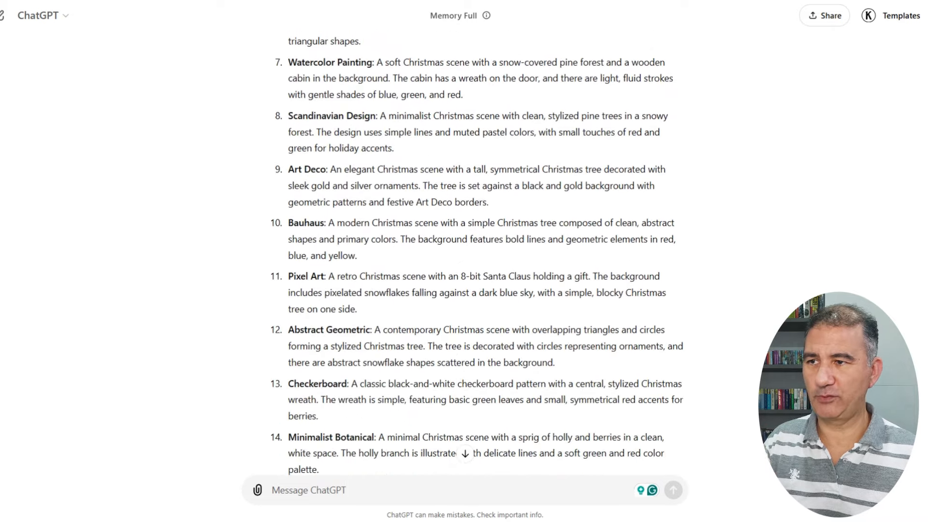
scroll(462, 251, "down", 4)
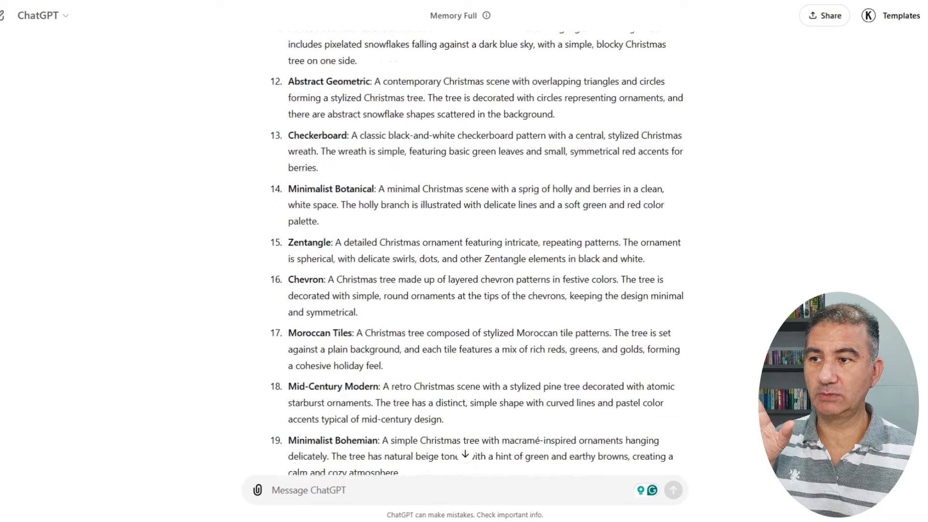
scroll(462, 252, "down", 2)
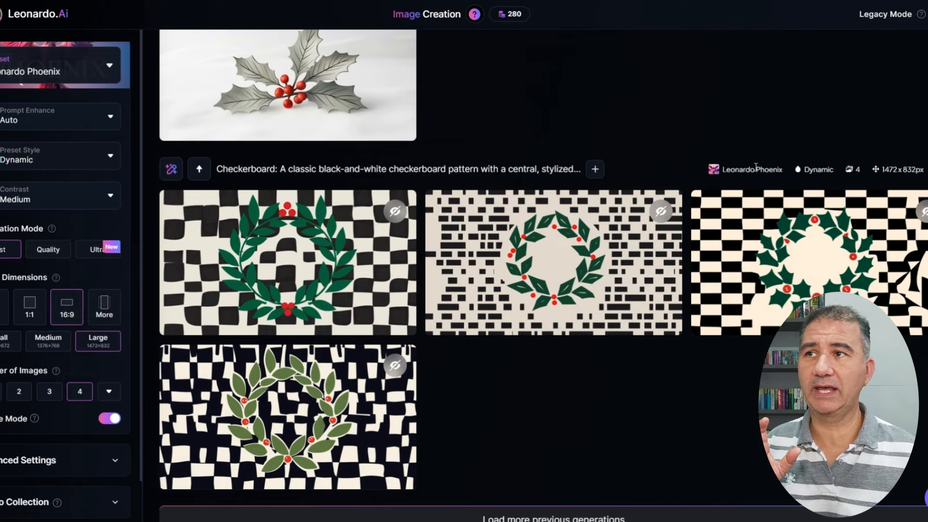
- Look through the generated Christmas images in Leonardo.Ai, from the Checkerboard wreaths to the Mid-Century Modern trees
scroll(757, 173, "up", 6)
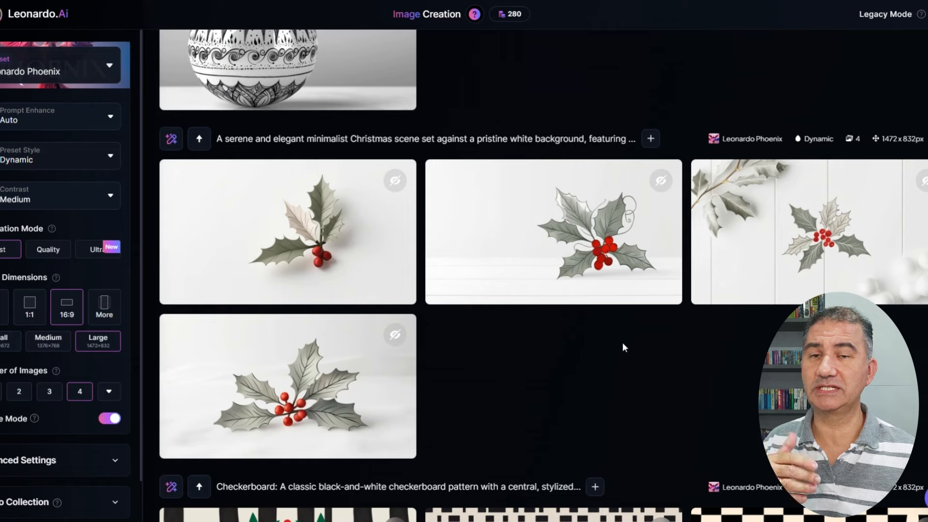
scroll(622, 342, "up", 5)
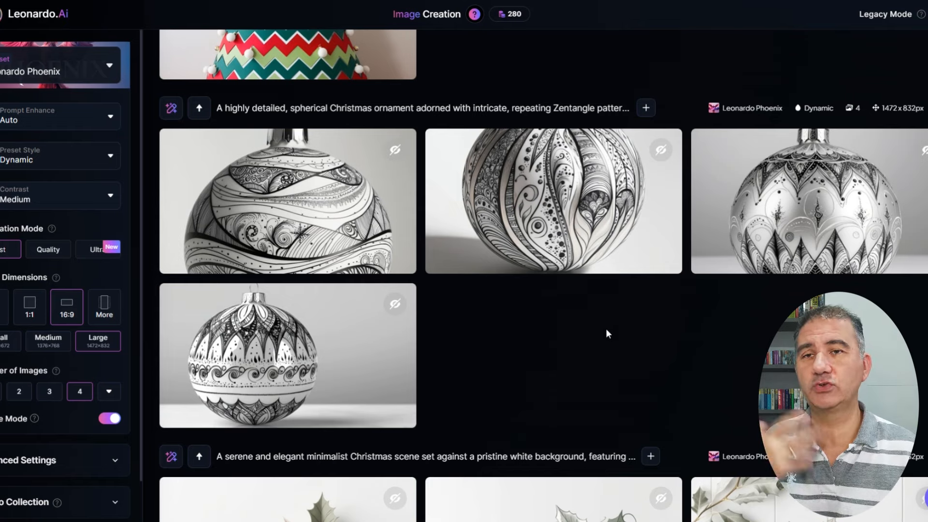
scroll(606, 330, "up", 4)
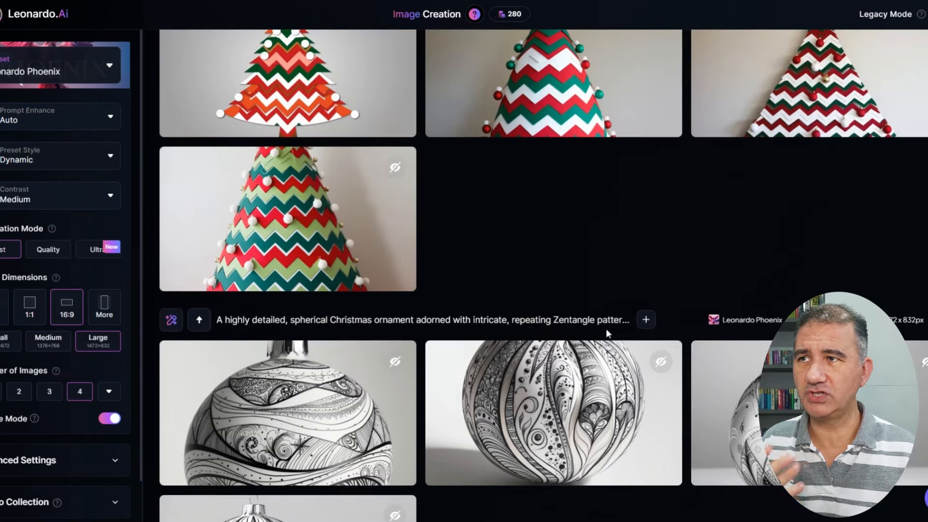
scroll(607, 333, "up", 3)
scroll(607, 332, "up", 8)
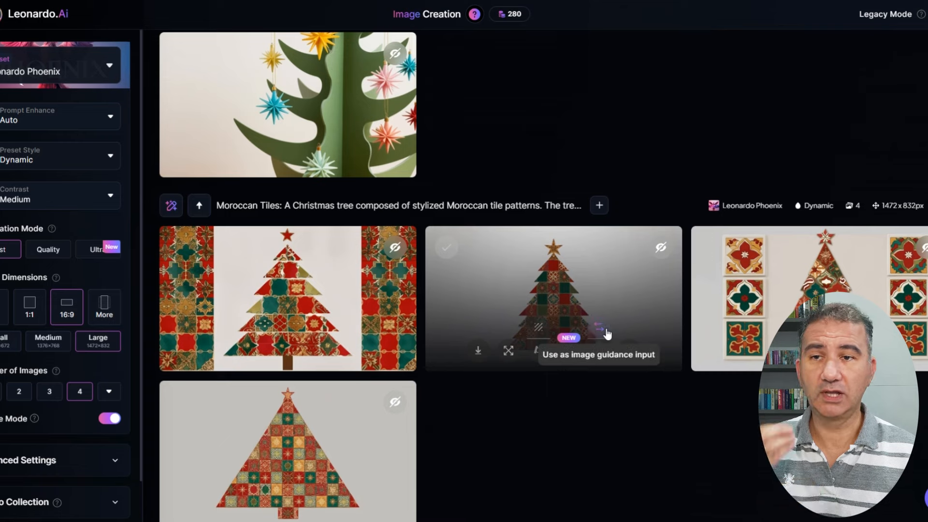
scroll(577, 234, "up", 3)
scroll(576, 233, "up", 2)
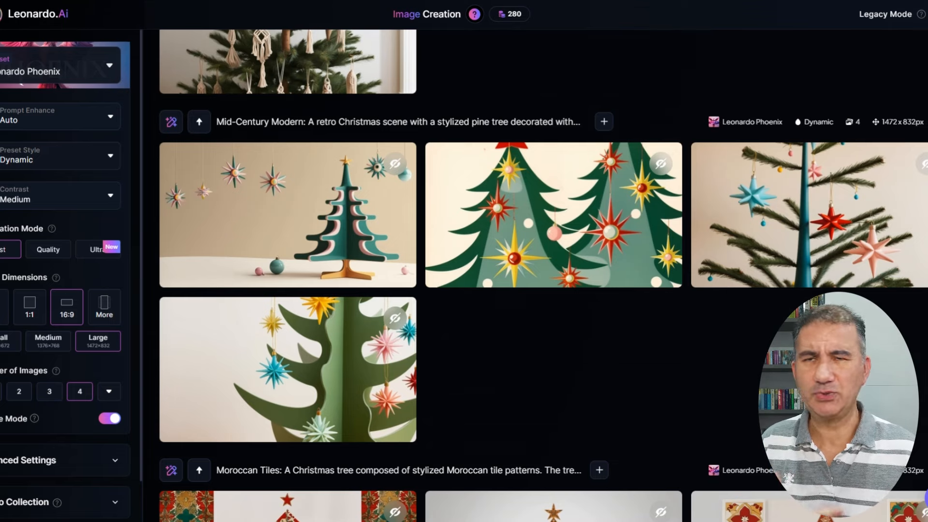
- Switch to the Imglarger upscaler, dismiss the ad and add the impressionistic snowy village image
left_click(516, 1)
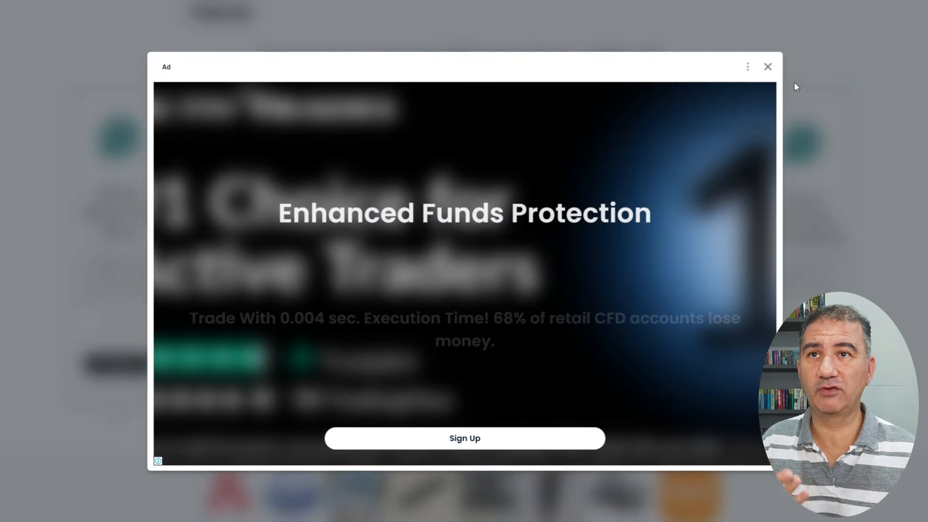
left_click(767, 66)
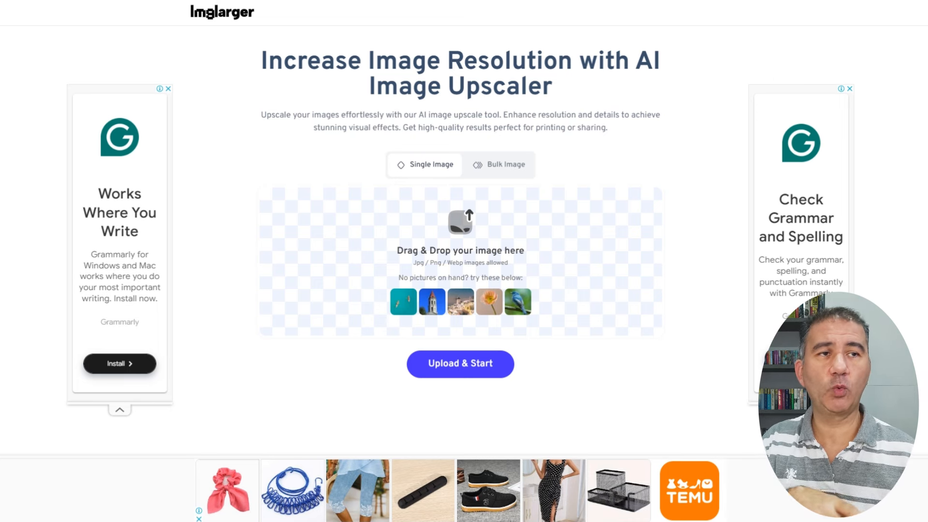
left_click_drag(539, 261, 538, 261)
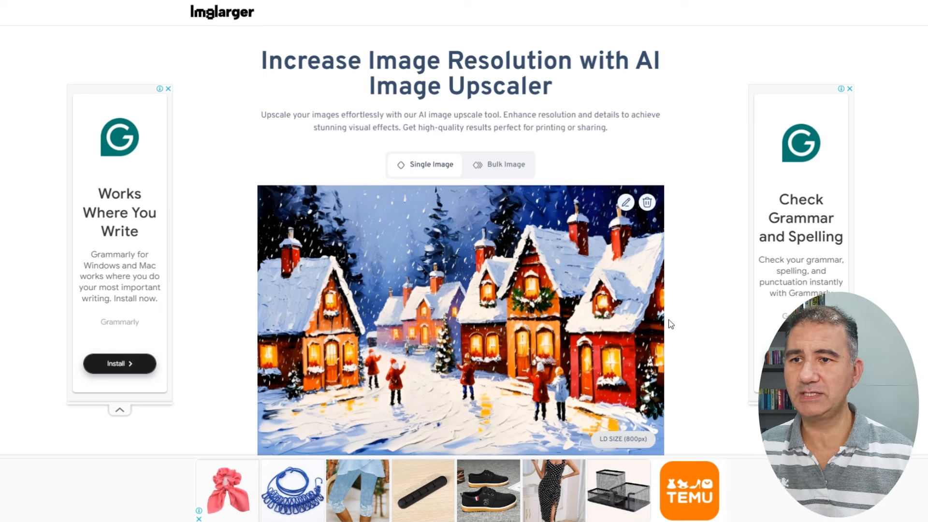
- Upscale the snowy village image at the 200% ratio and download the result
scroll(673, 322, "down", 3)
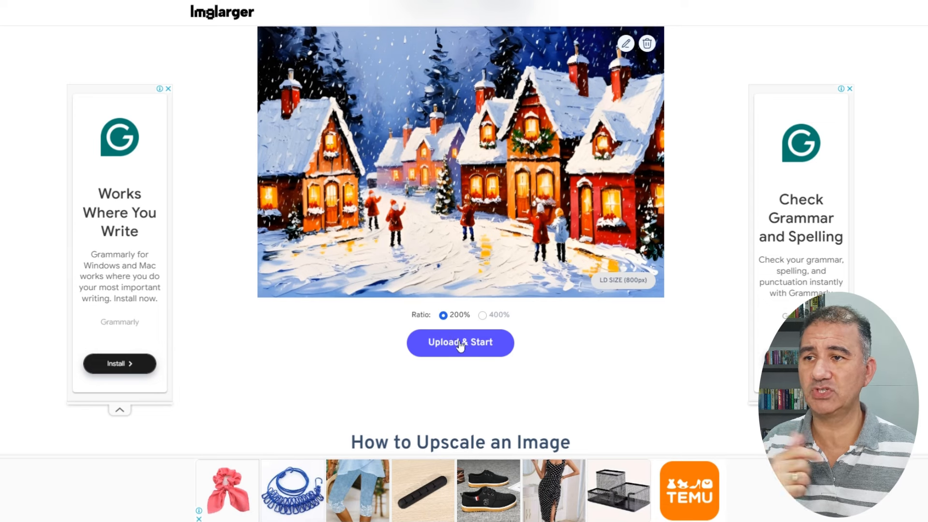
left_click(455, 344)
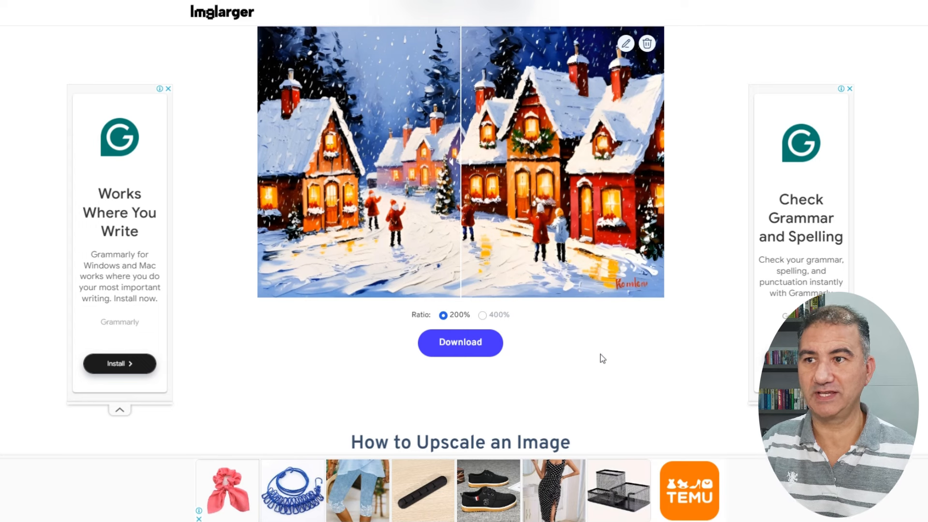
left_click(461, 353)
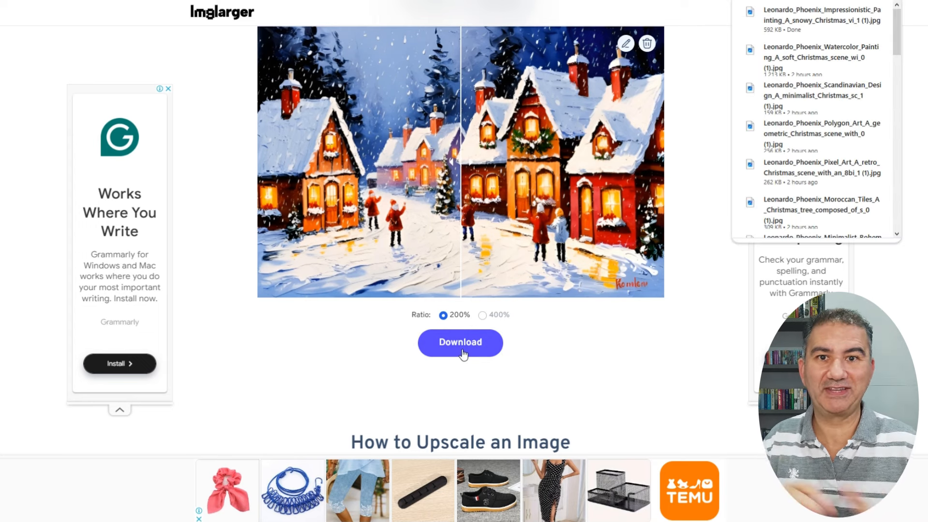
- Switch to Repper and open the Christmas 2024 collection in the editor
mouse_move(784, 21)
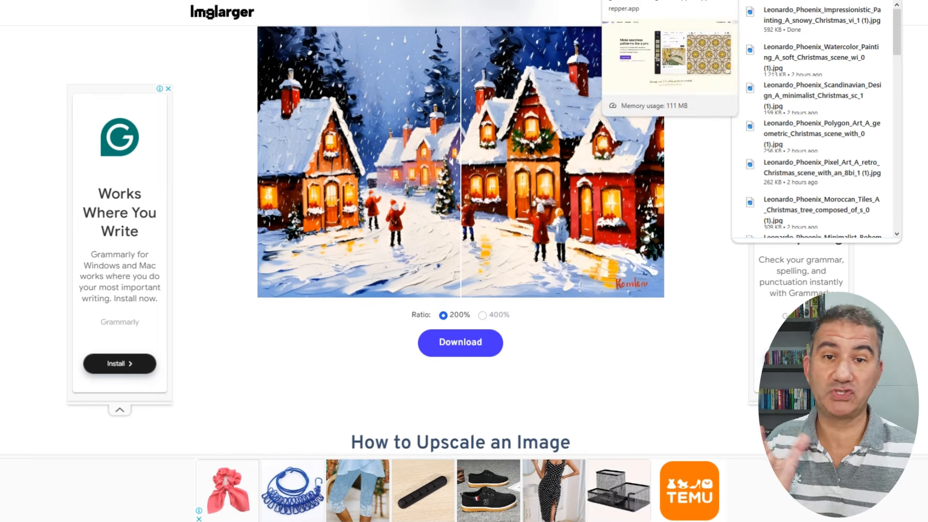
left_click(643, 1)
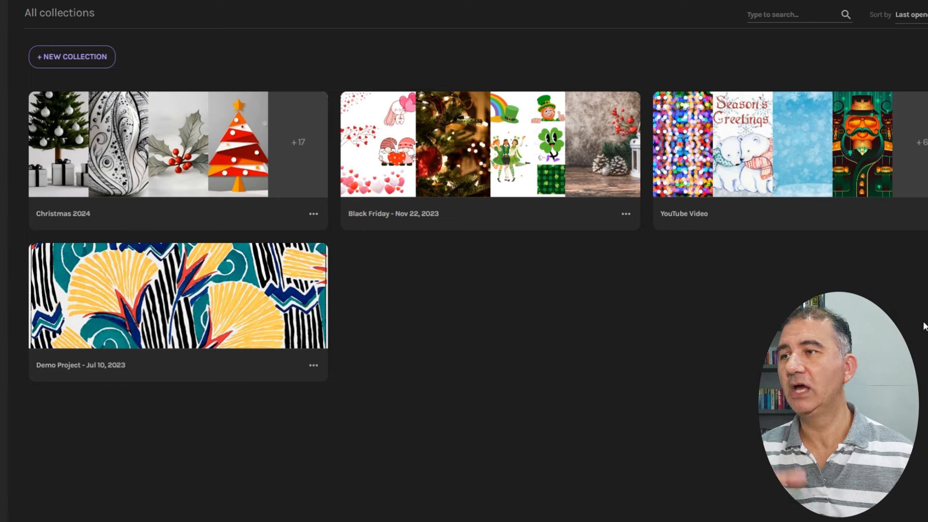
mouse_move(199, 196)
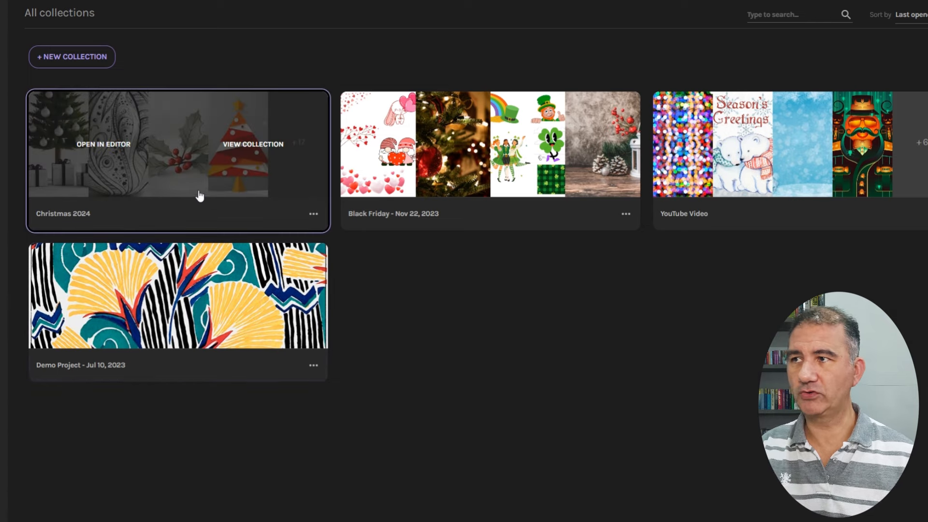
left_click(142, 163)
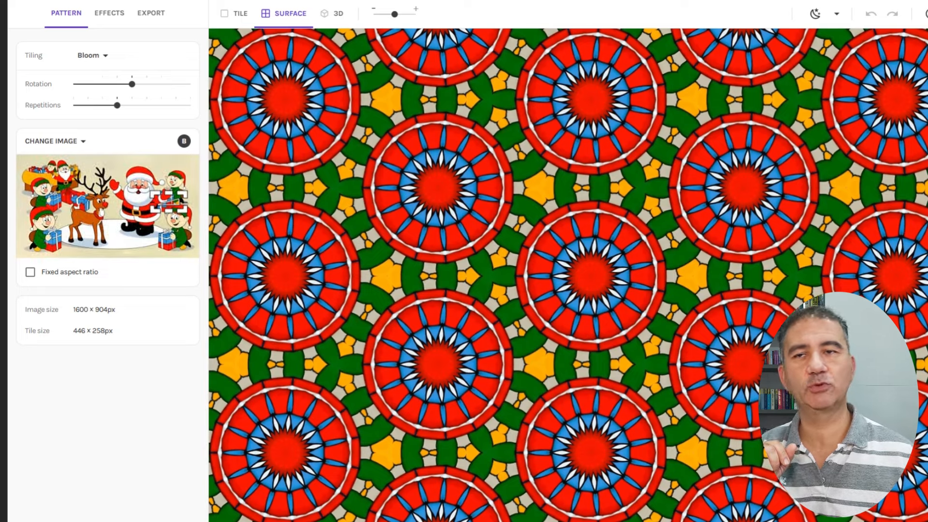
- Use the snowy village painting as the pattern's source image and, with the aspect ratio unfixed, enlarge the sampled area over the red house
left_click_drag(925, 72, 557, 224)
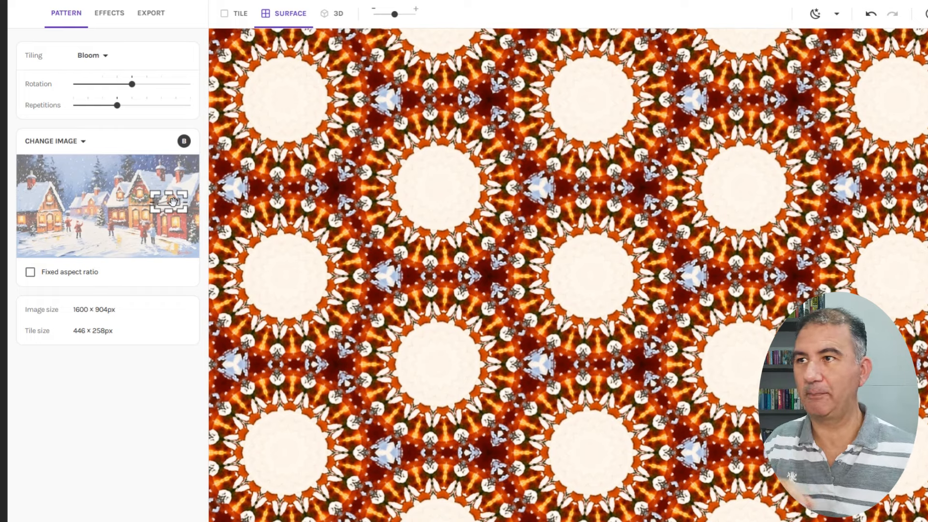
left_click(31, 273)
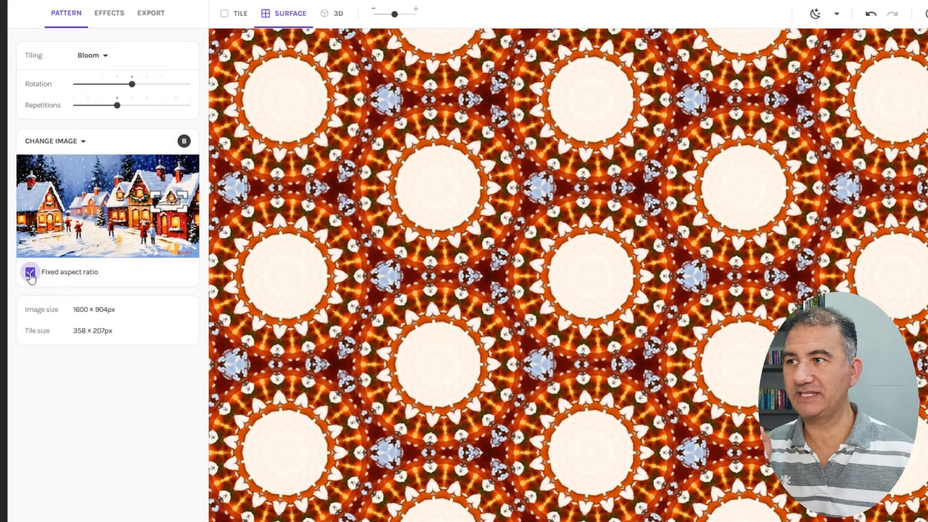
left_click(30, 274)
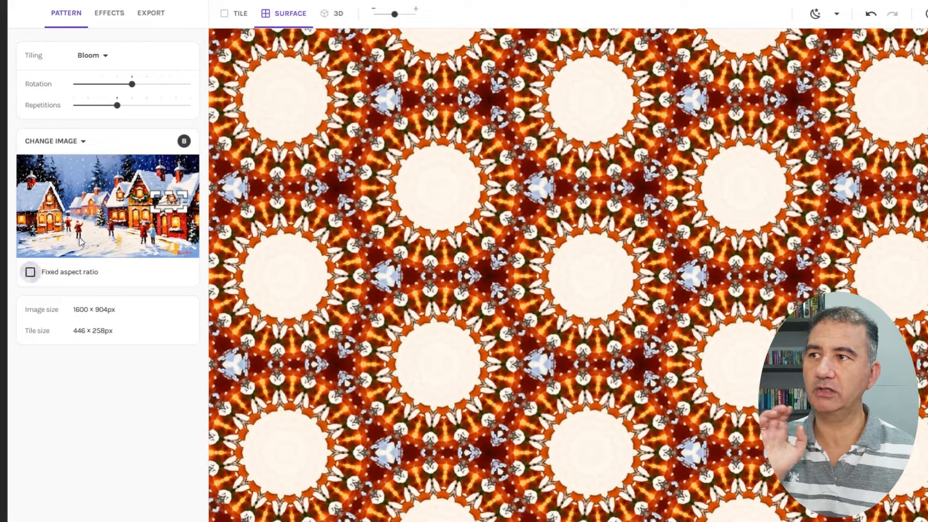
left_click_drag(152, 211, 144, 223)
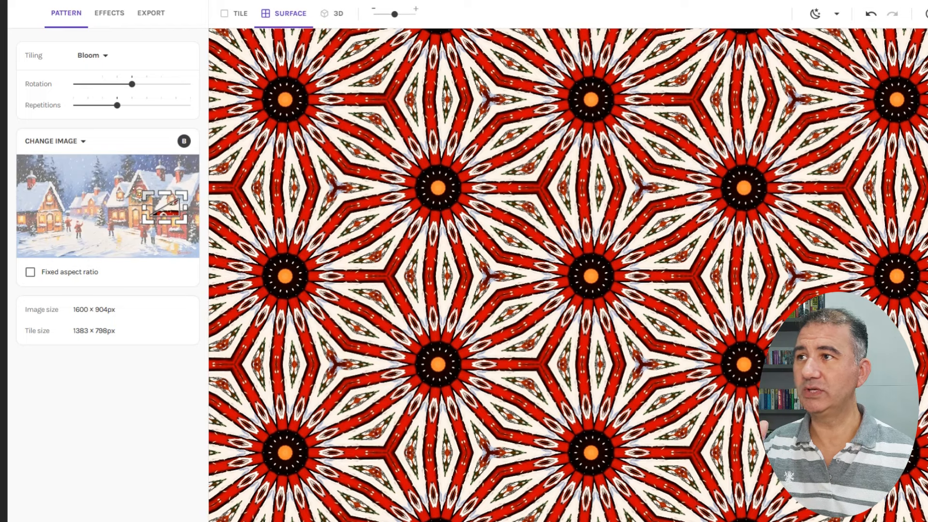
- Browse the seamless and seamed tilings for the village pattern, previewing Honeycomb among the seamless ones
left_click(107, 57)
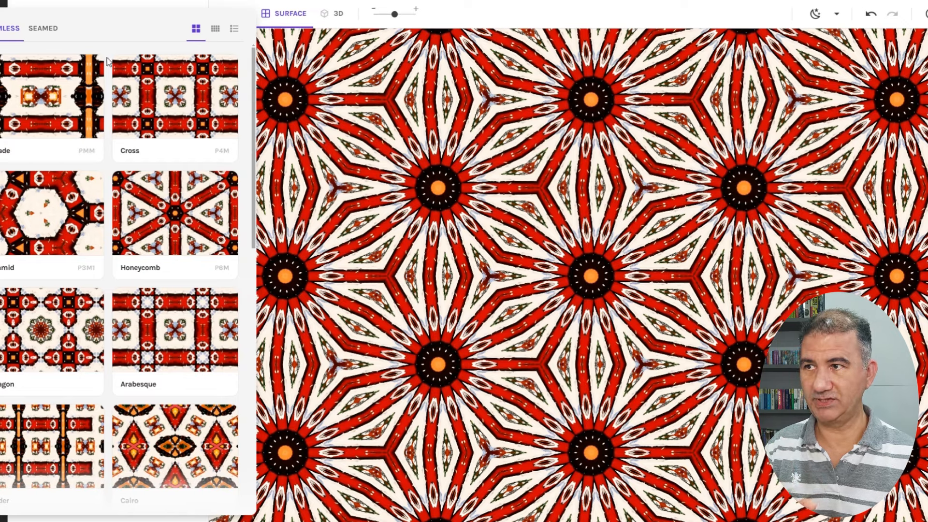
left_click(170, 197)
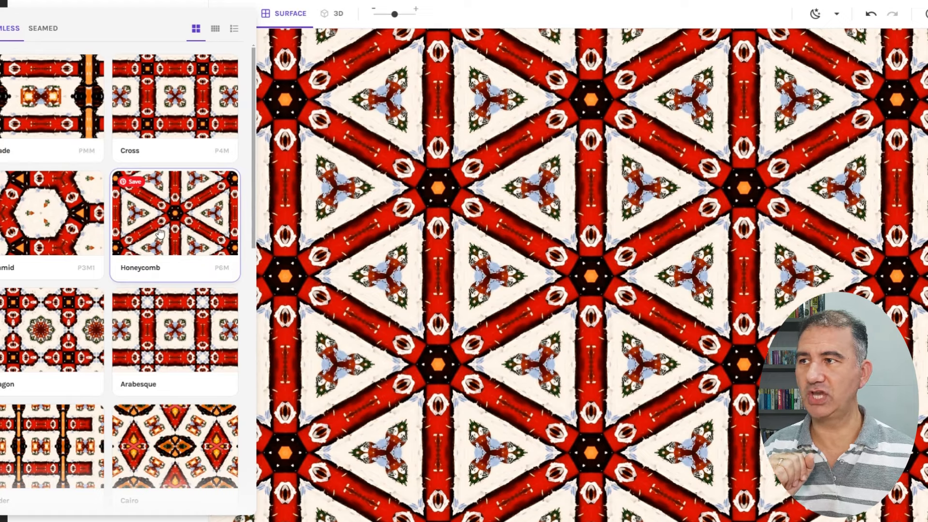
left_click(11, 219)
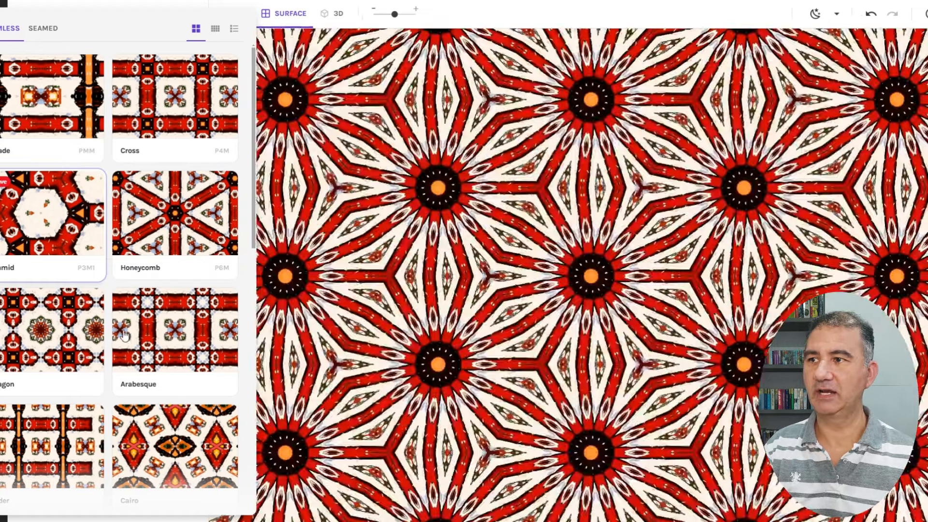
left_click(170, 355)
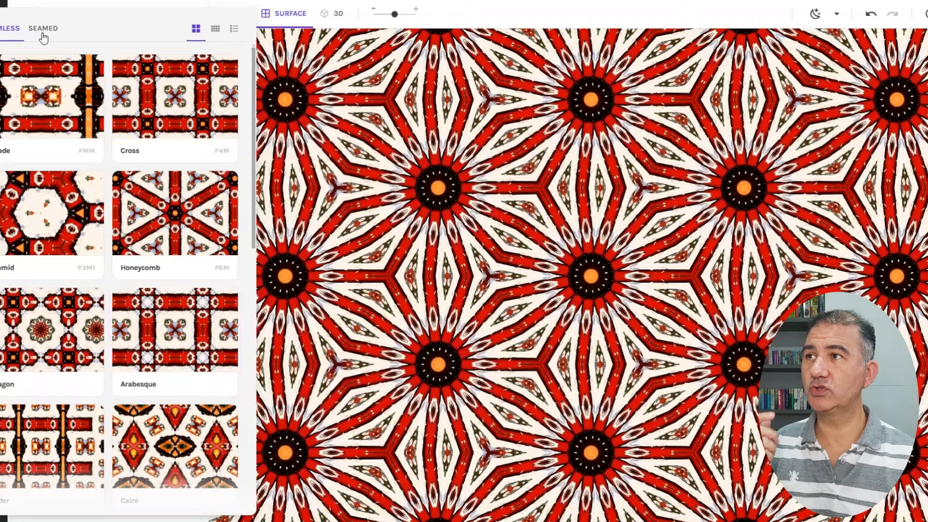
left_click(43, 34)
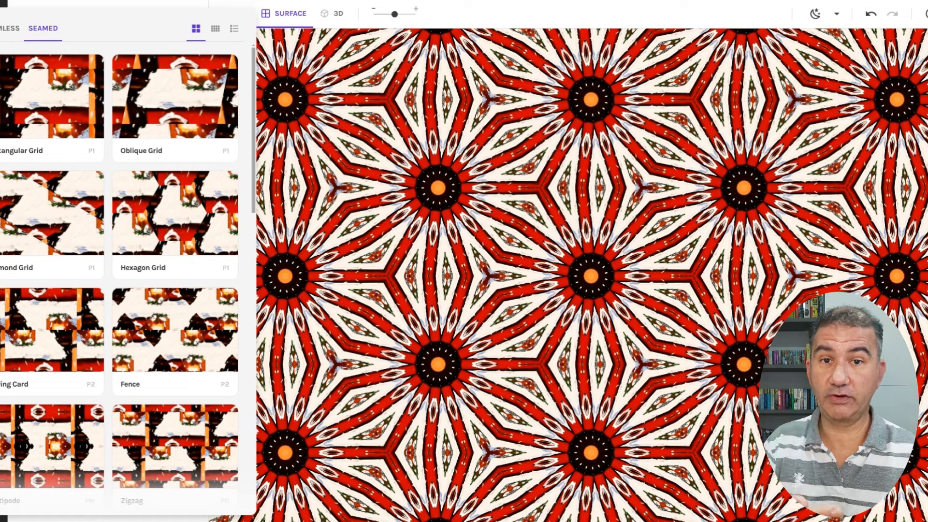
left_click(7, 28)
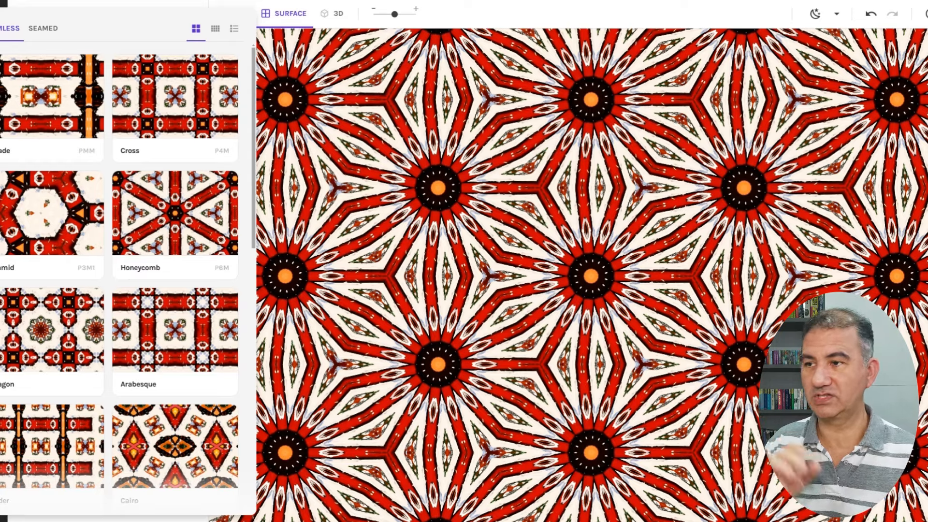
- Apply the seamless Persian Star tiling and move the sampled area up onto the snowy roofs and chimney of the village image
scroll(122, 279, "down", 2)
scroll(122, 279, "down", 3)
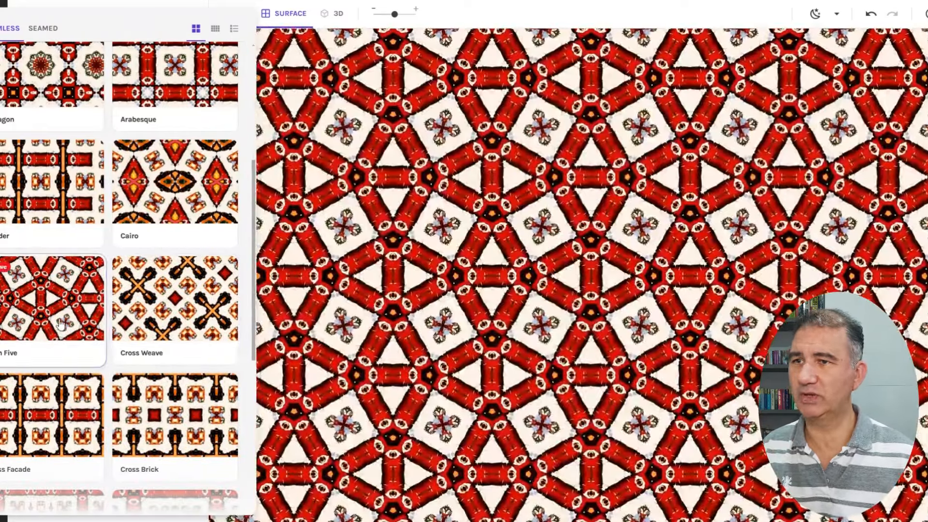
scroll(145, 387, "down", 3)
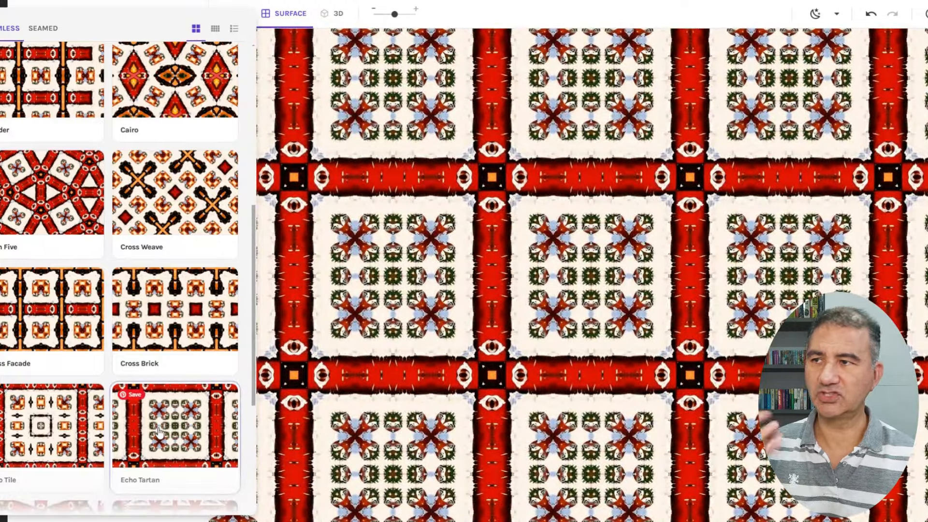
scroll(159, 425, "down", 5)
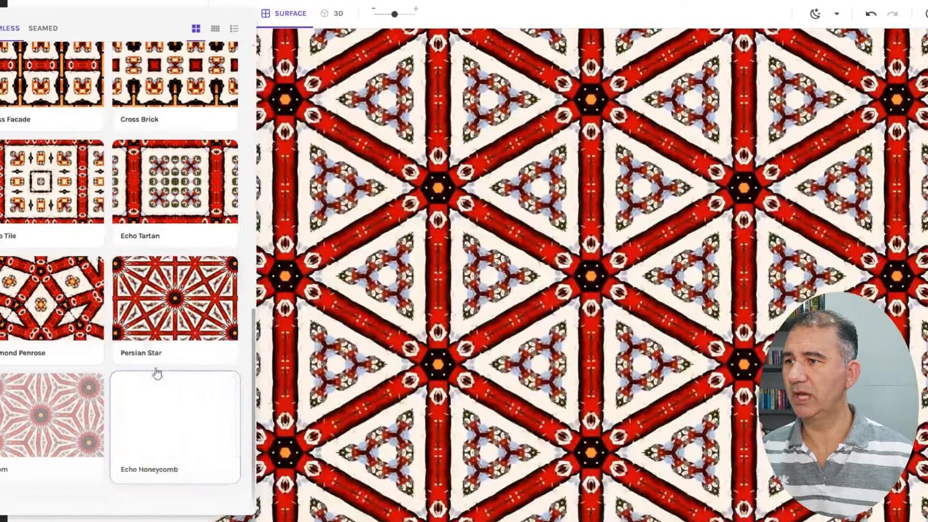
left_click(164, 304)
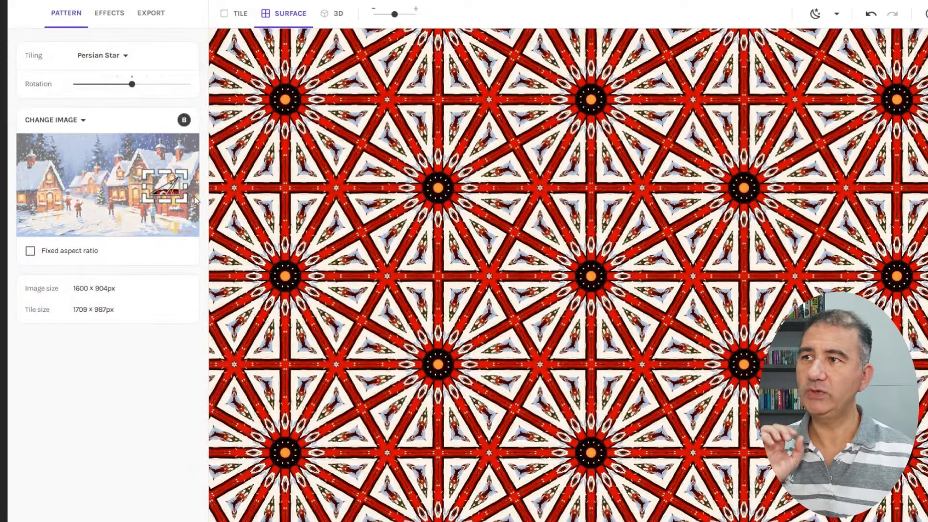
left_click_drag(164, 184, 159, 153)
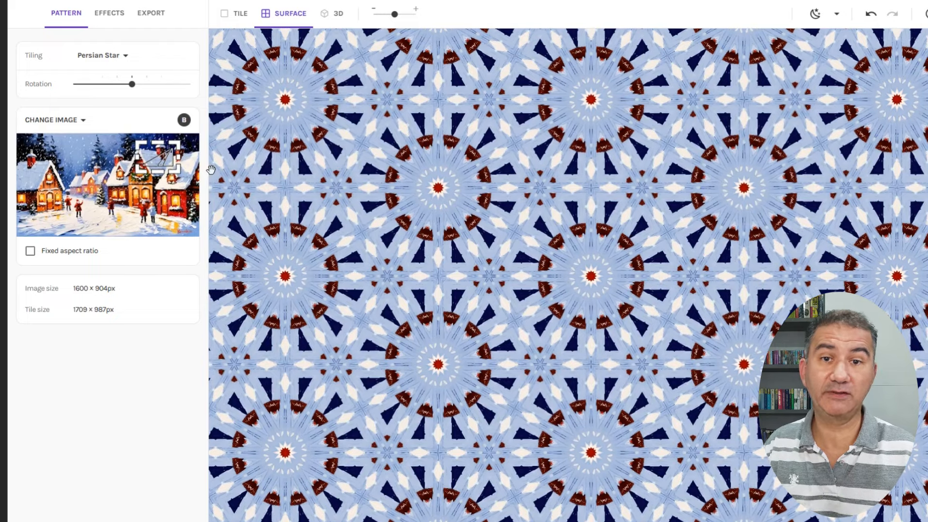
- Nudge the sampled area slightly right and back left over the snowy roofs to compare Persian Star variations
key("Right")
key("Right")
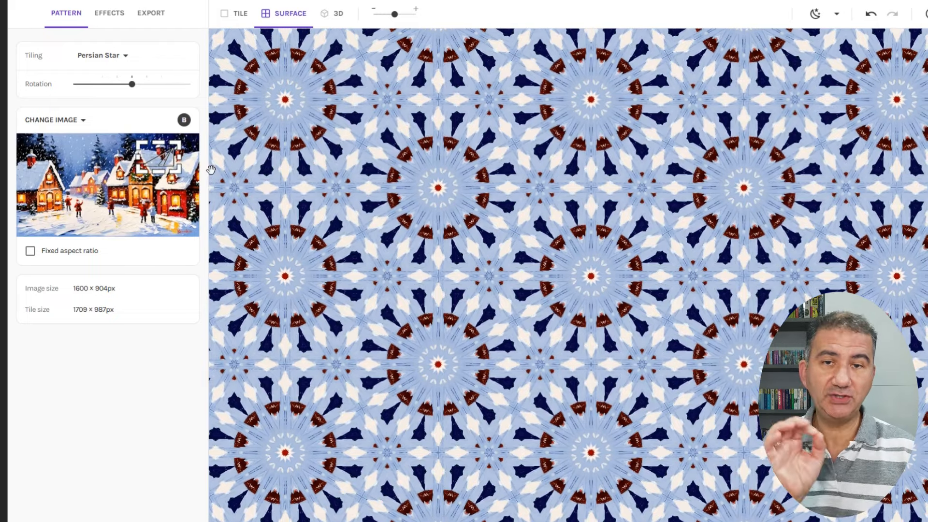
key("Left")
key("Left")
key("Left")
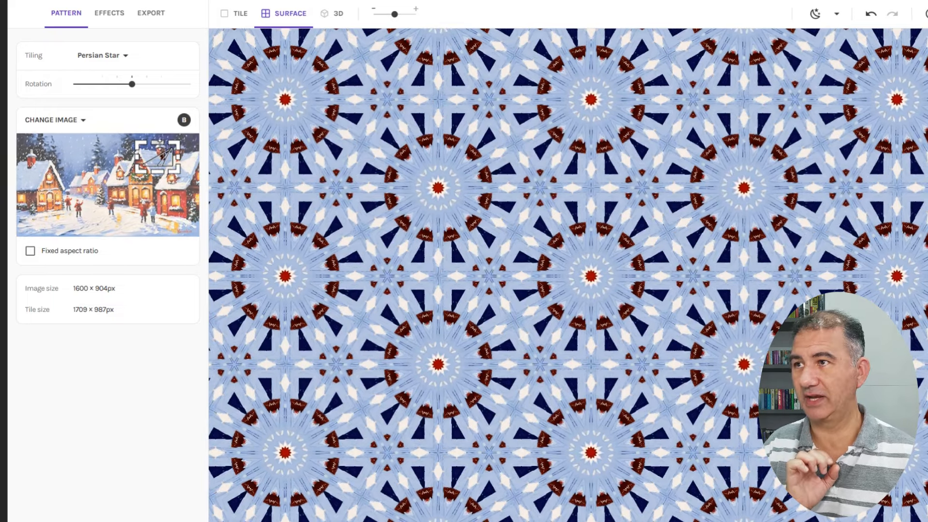
- Move the sampled area left across the village image onto the snowy roof and upper windows of the central house
left_click_drag(150, 153, 133, 161)
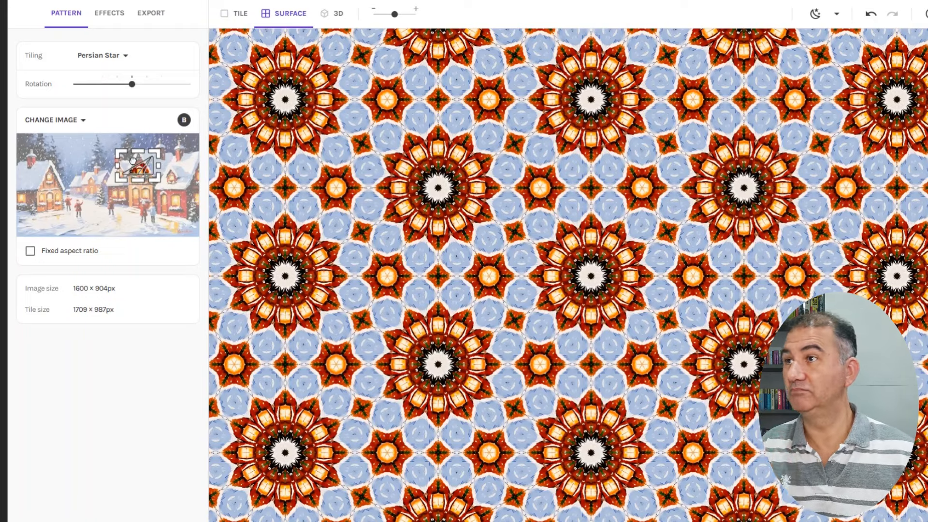
left_click_drag(133, 160, 119, 155)
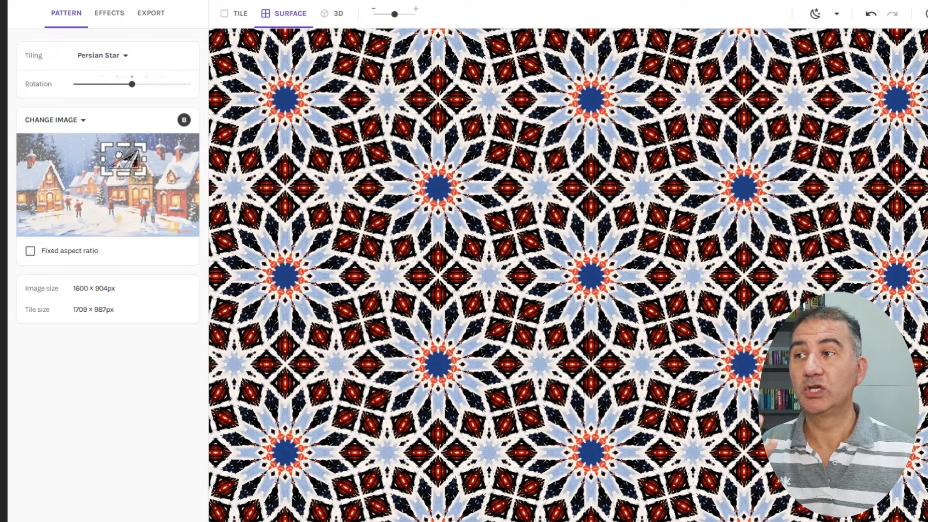
left_click_drag(118, 154, 115, 162)
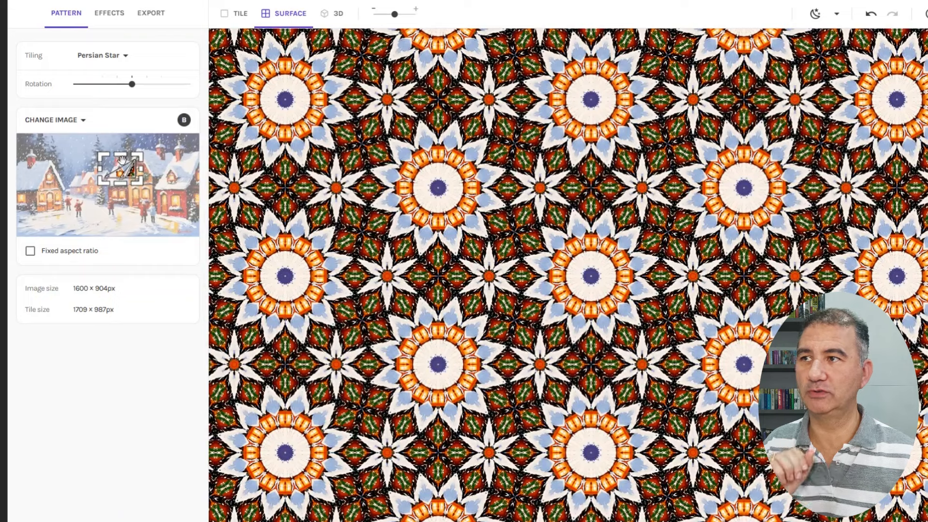
- Export the surface pattern as a PNG at the size that fits the preview area
left_click(156, 19)
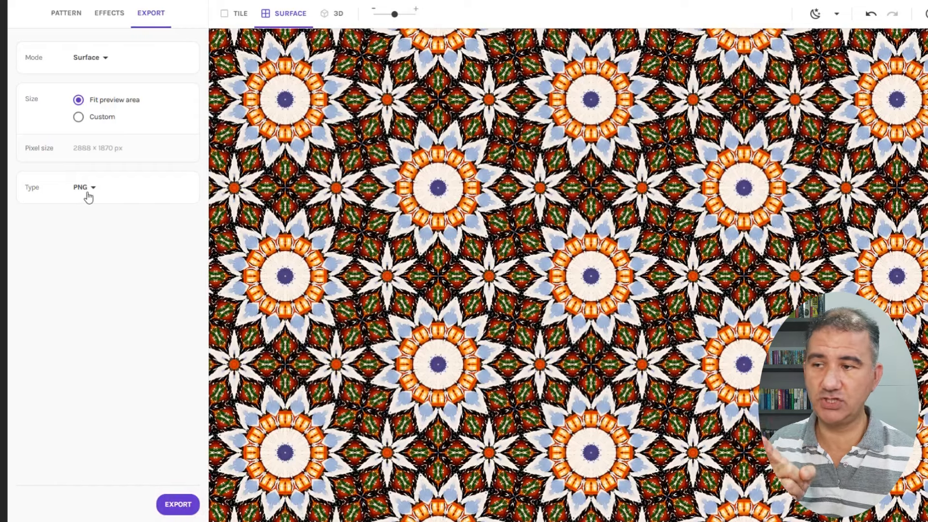
left_click(173, 506)
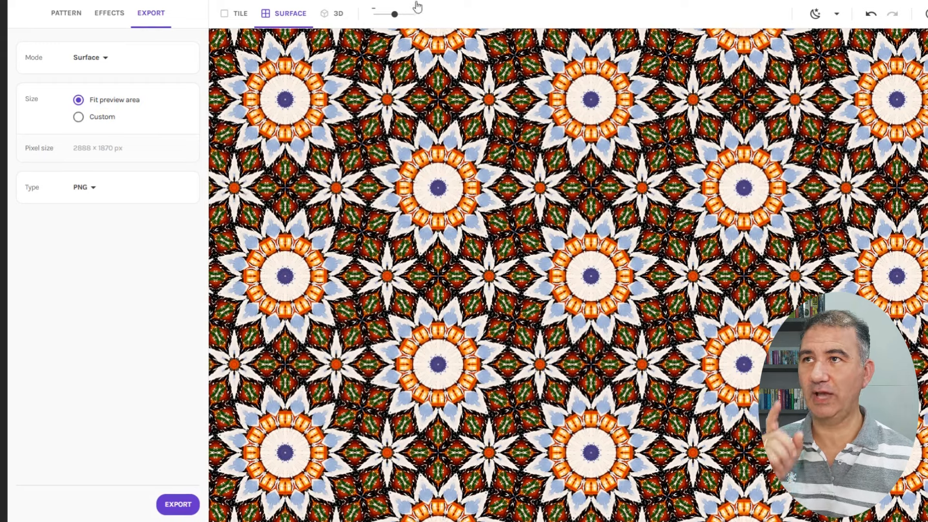
- Preview the pattern in 3D, check the available product mockups and show it on the Sports Sock
left_click(337, 16)
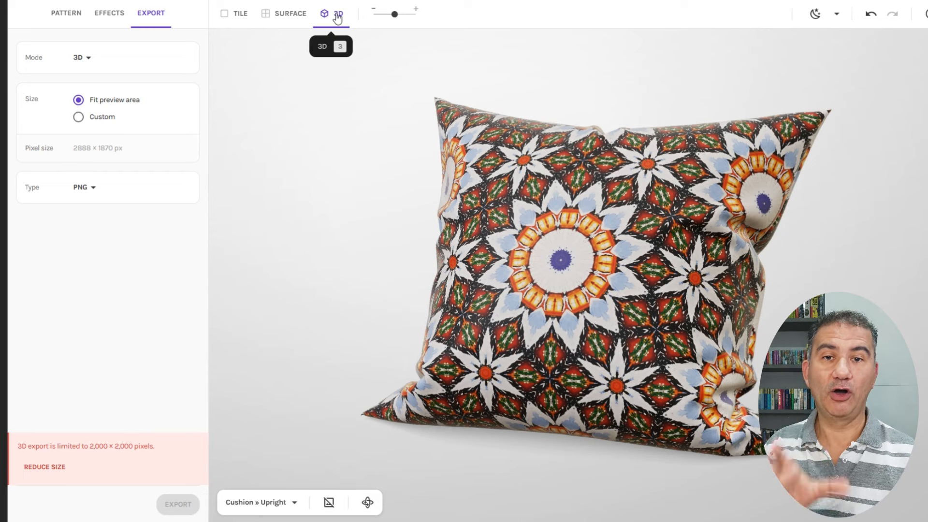
left_click(294, 504)
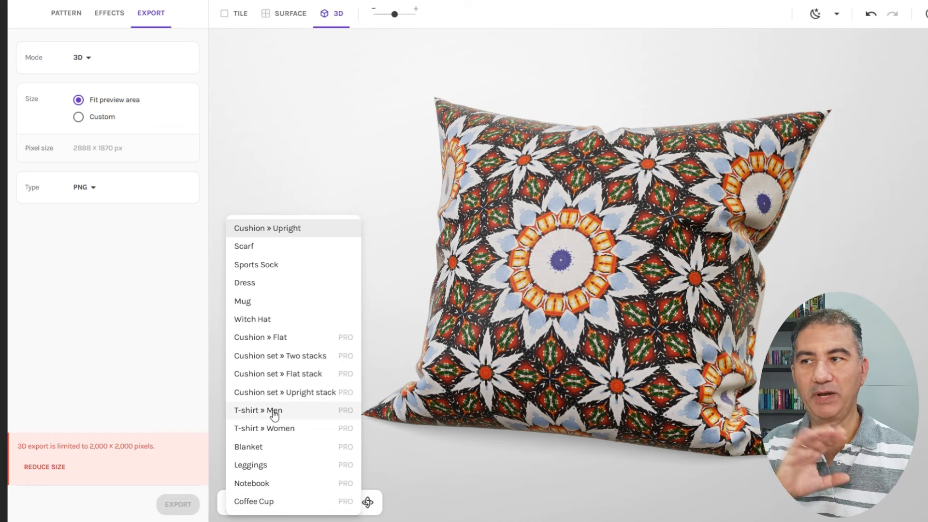
left_click(263, 266)
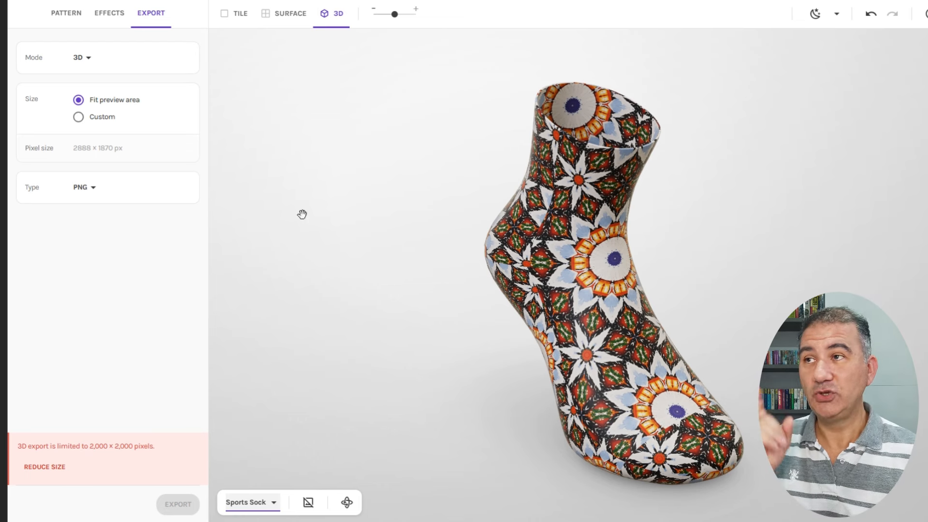
- Try the Black & White tile effect on the sock's pattern and turn it off again
left_click(111, 15)
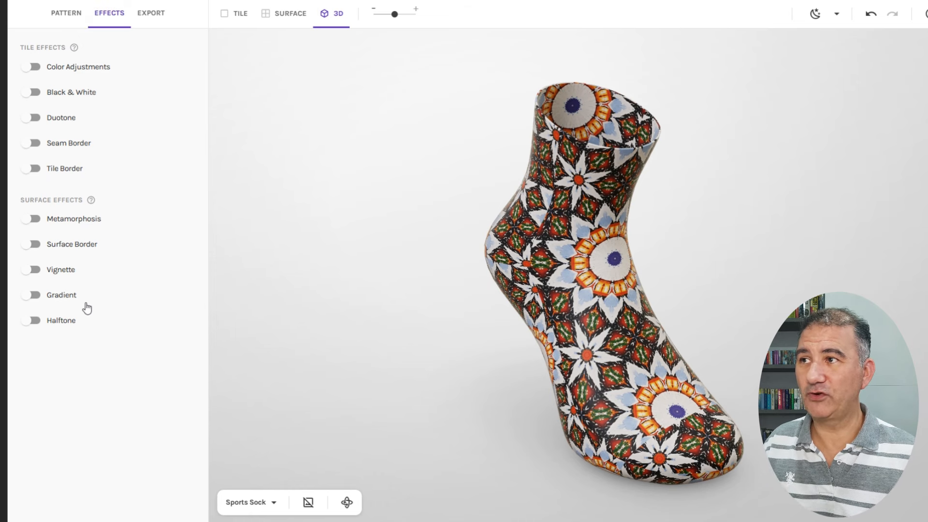
left_click(34, 93)
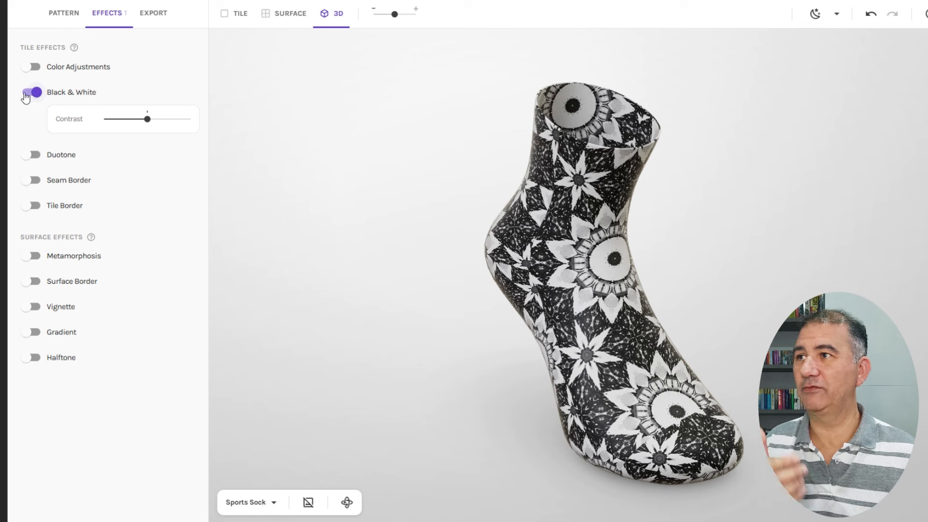
left_click(33, 92)
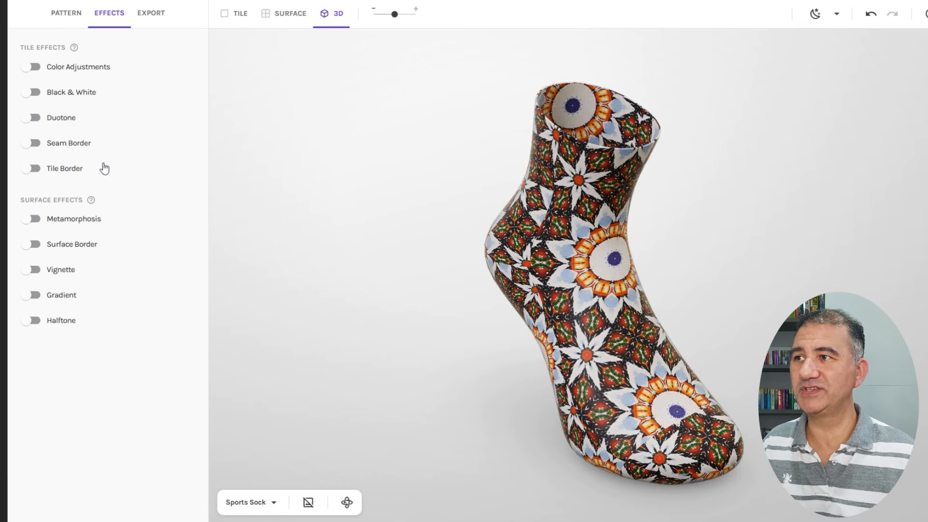